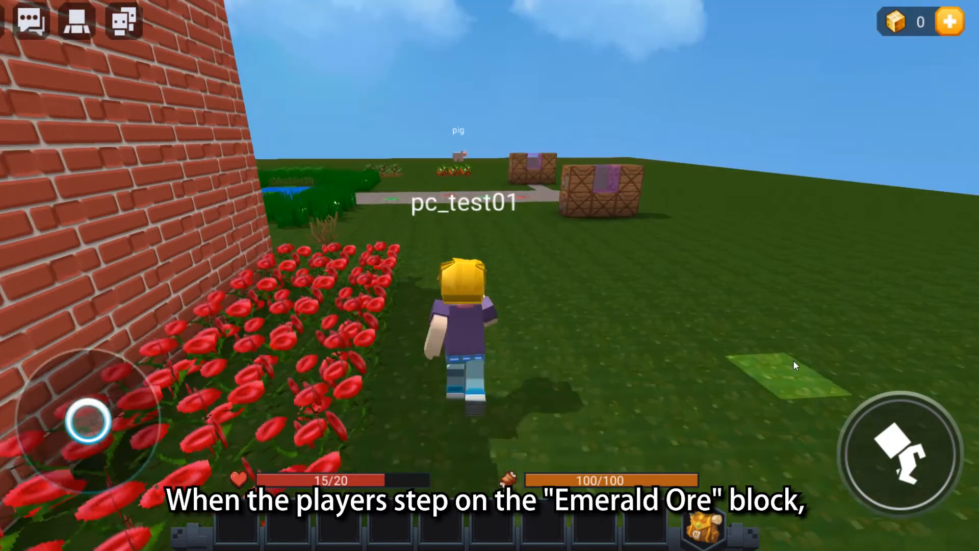
Walk the test character past the flower bed and along the stone path to try the emerald ore, redstone ore and magenta glass blocks
left_click_drag(794, 360, 755, 366)
key("w")
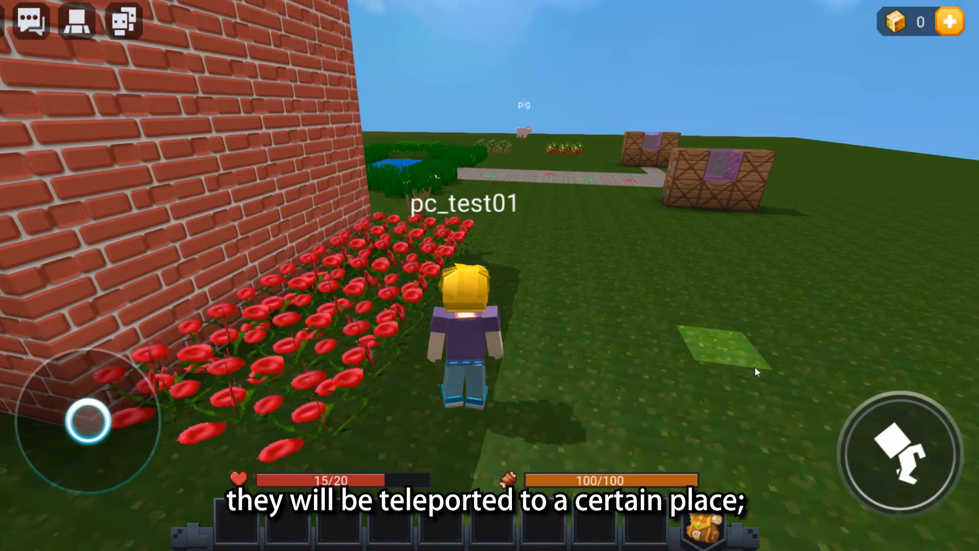
key("w")
left_click_drag(754, 366, 802, 356)
key("w")
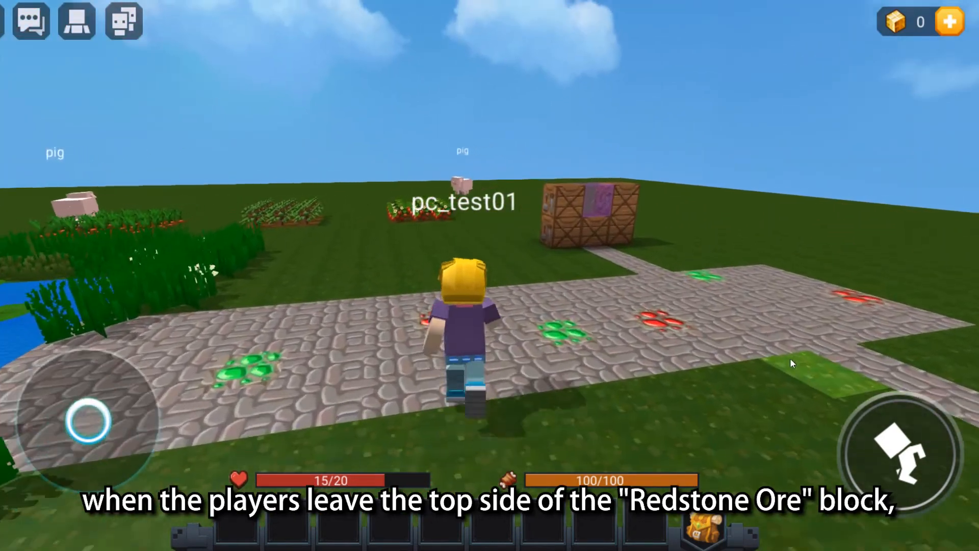
key("w")
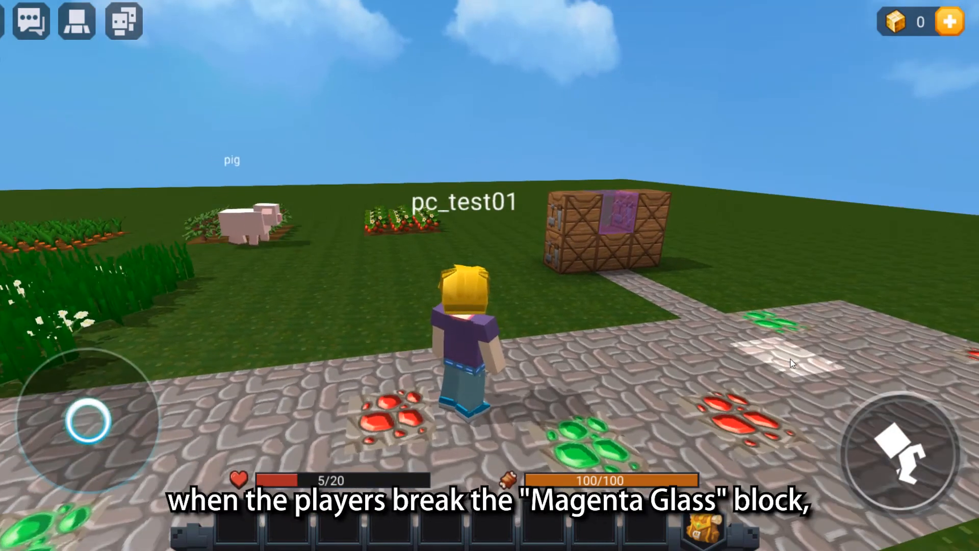
key("w")
mouse_move(790, 359)
left_mouse_down()
mouse_move(667, 357)
mouse_move(903, 346)
mouse_move(588, 299)
mouse_move(849, 297)
mouse_move(618, 312)
left_mouse_up()
key("w")
key("w")
key("w")
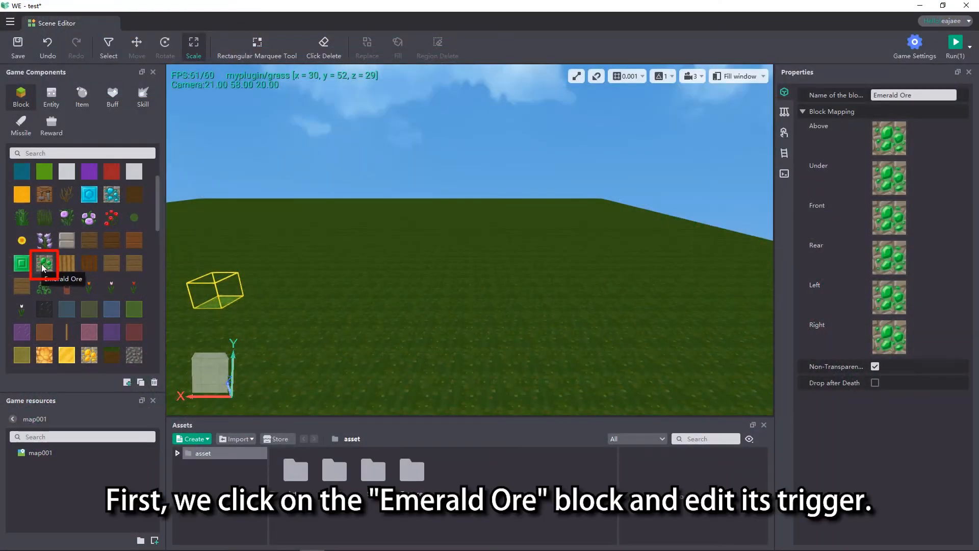
Place an Emerald Ore block on the grass in the scene
left_click(43, 265)
left_click(369, 317)
left_click(372, 322)
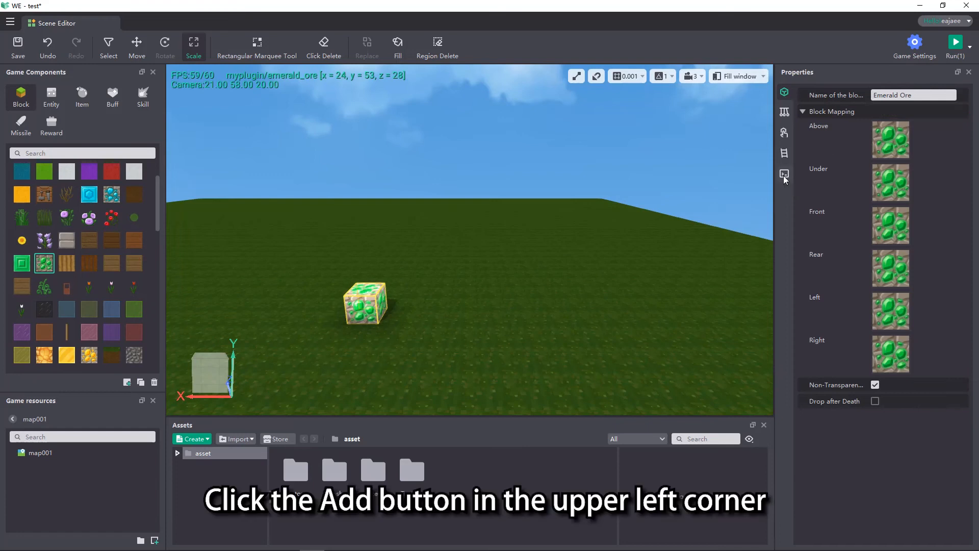
Open trigger editing for the Emerald Ore block and add a "When the block is stepped on" trigger
left_click(784, 173)
left_click(886, 97)
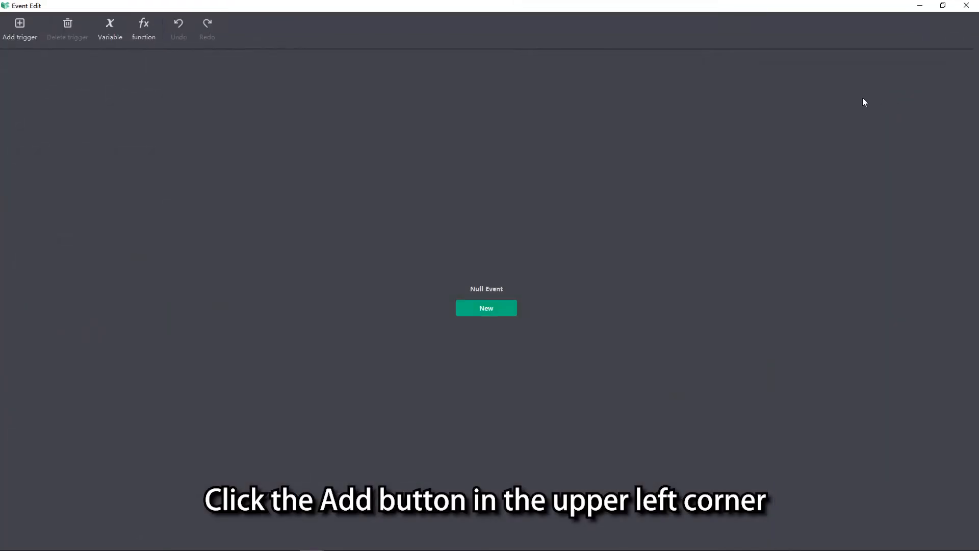
left_click(20, 33)
left_click_drag(550, 248, 696, 265)
left_click(508, 147)
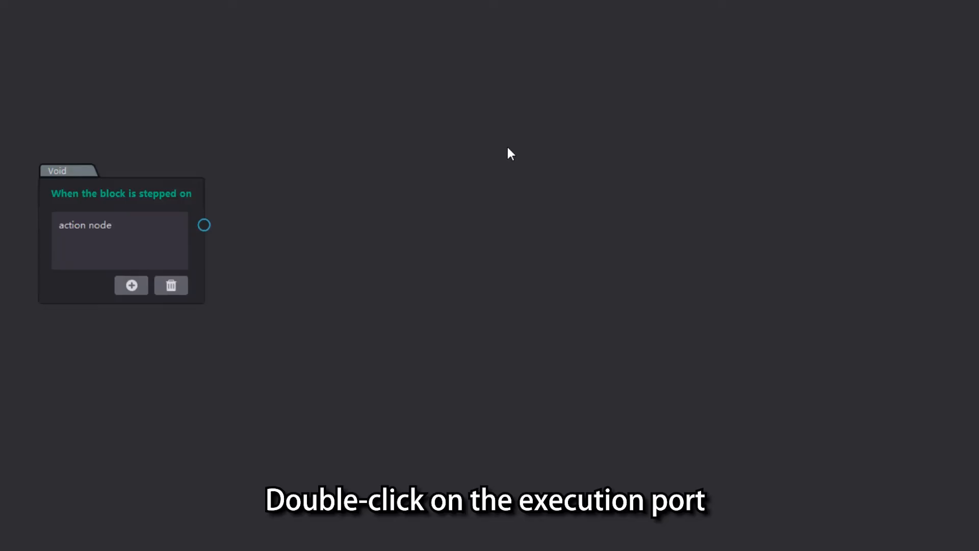
Attach a "Move the player to the specified region" action and mark its region in the map from 18, 54, 28 to 22, 55, 29
double_click(203, 225)
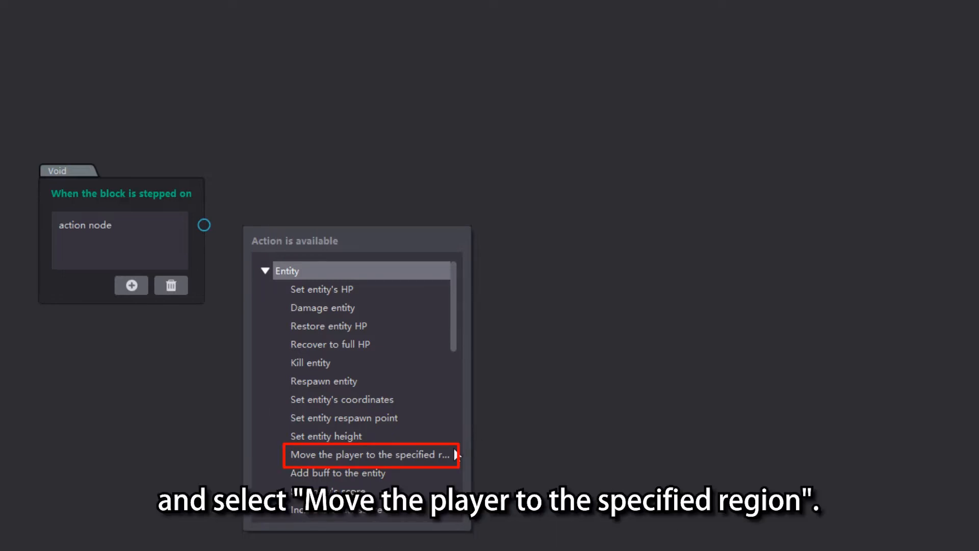
left_click(435, 453)
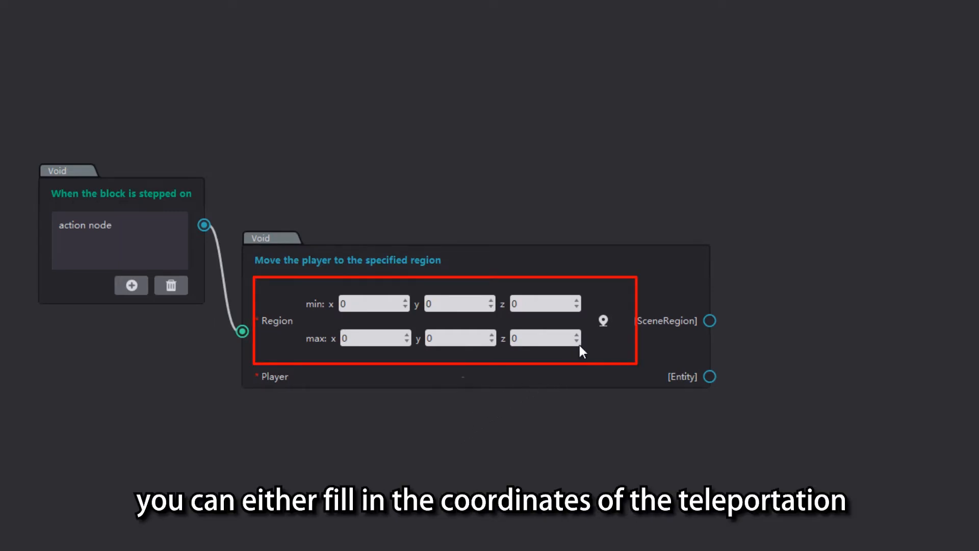
left_click(603, 320)
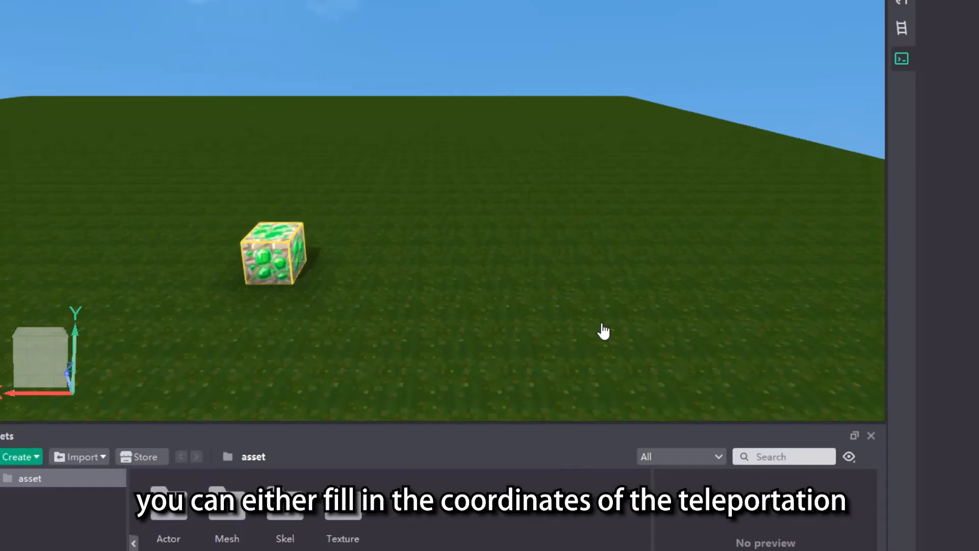
left_click_drag(557, 324, 450, 302)
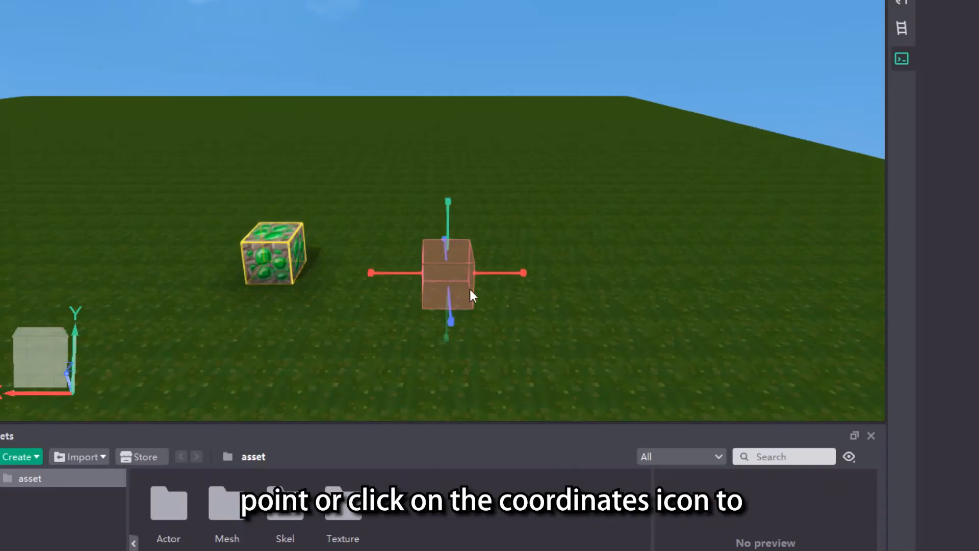
left_click_drag(531, 277, 651, 282)
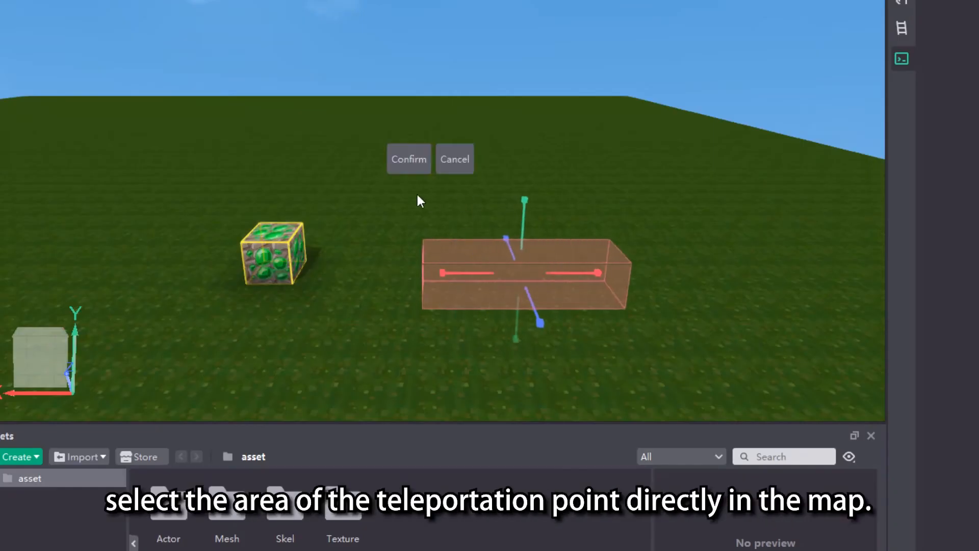
left_click(409, 159)
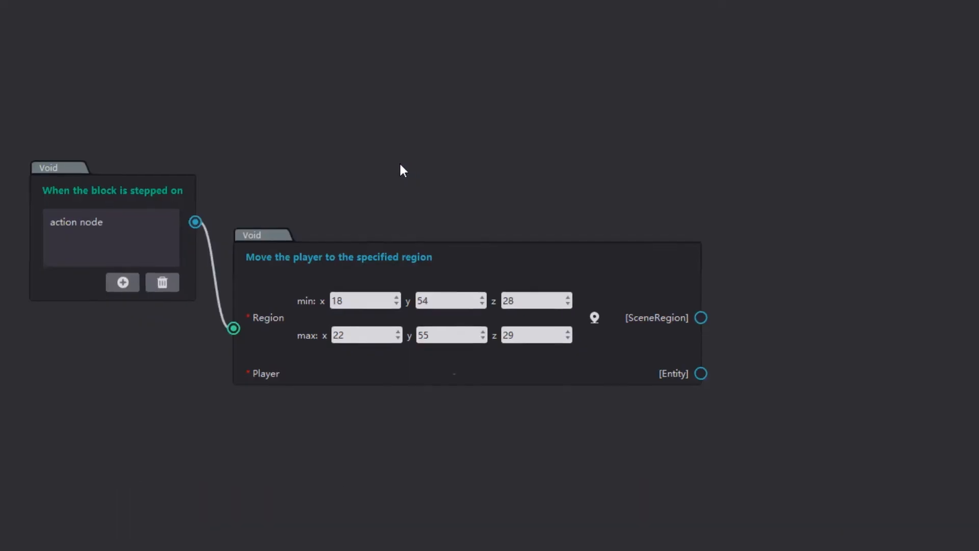
Set the action's Player parameter to "The entity that steps on the block" and reposition that parameter node higher up
double_click(505, 305)
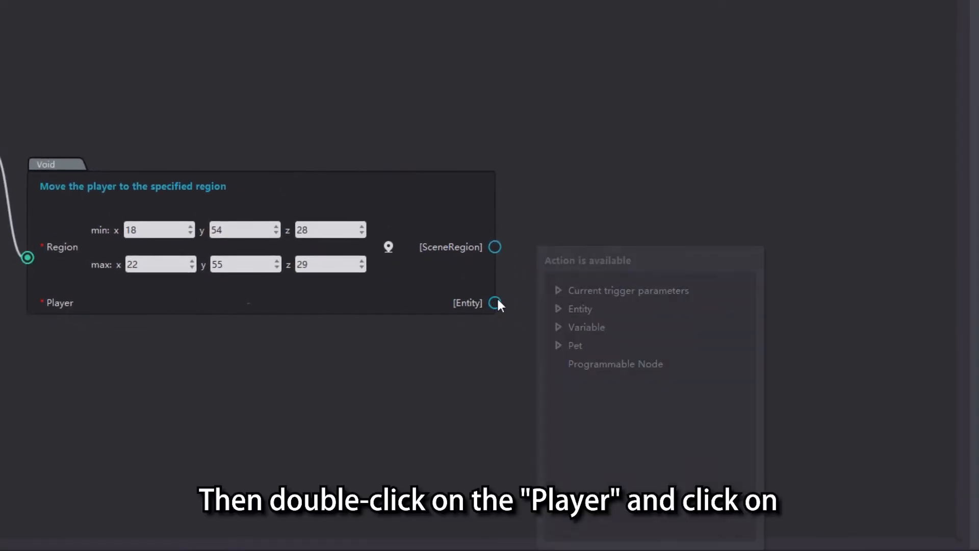
double_click(575, 288)
double_click(625, 312)
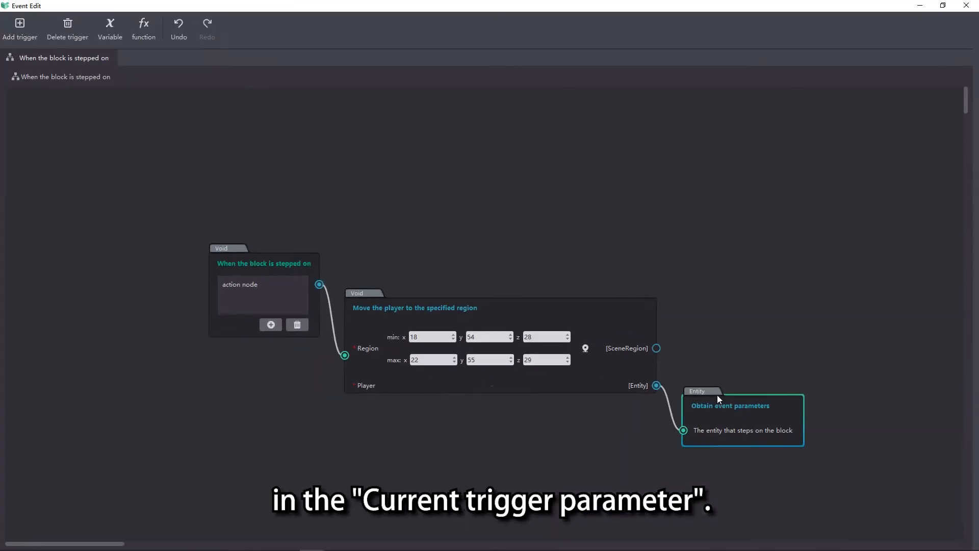
left_click_drag(717, 395, 711, 262)
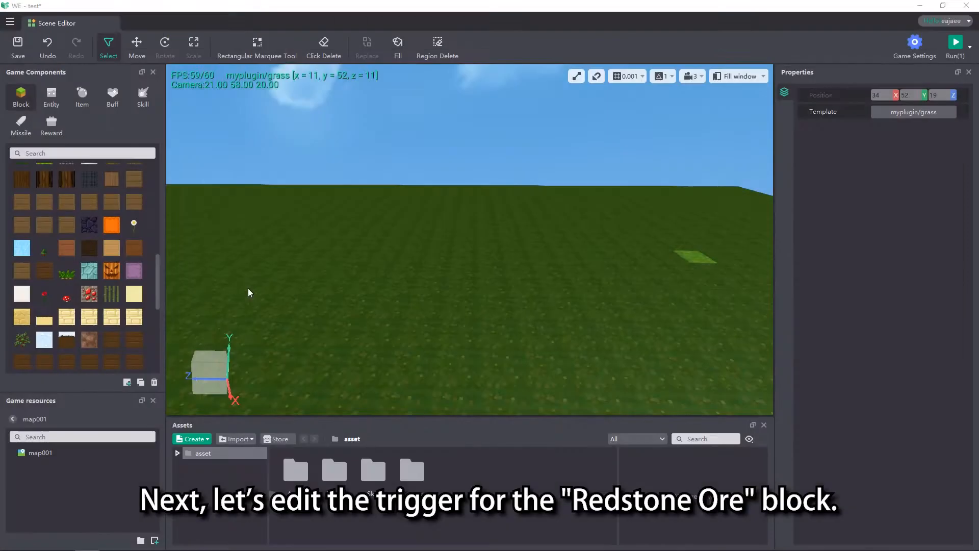
Place a Redstone Ore block on the grass and add a "When leaving the top side of the block" trigger to it
left_click(89, 295)
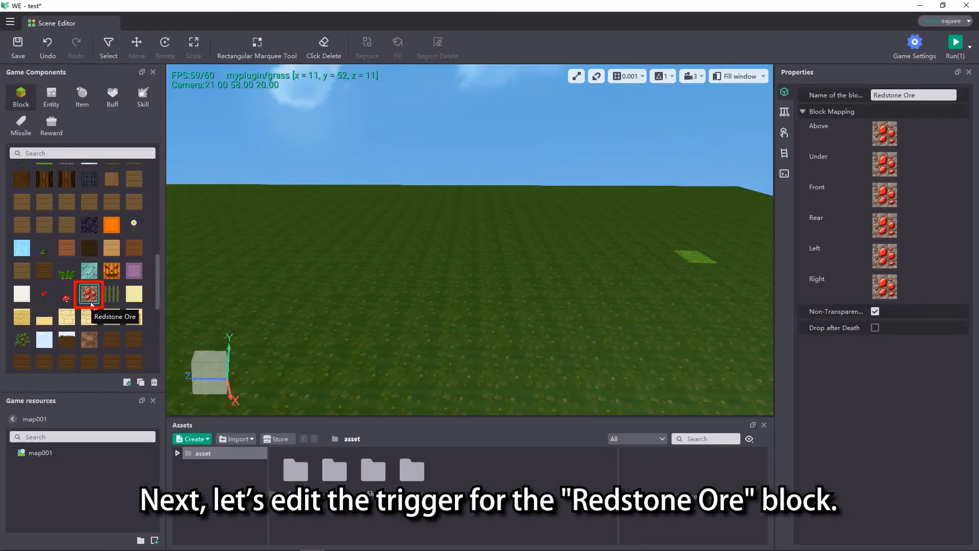
left_click_drag(89, 295, 410, 311)
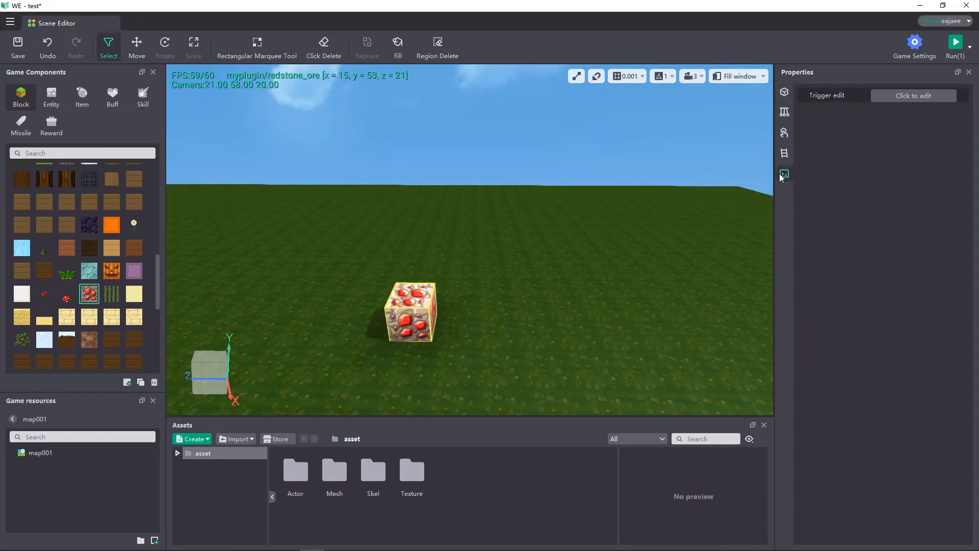
left_click(931, 103)
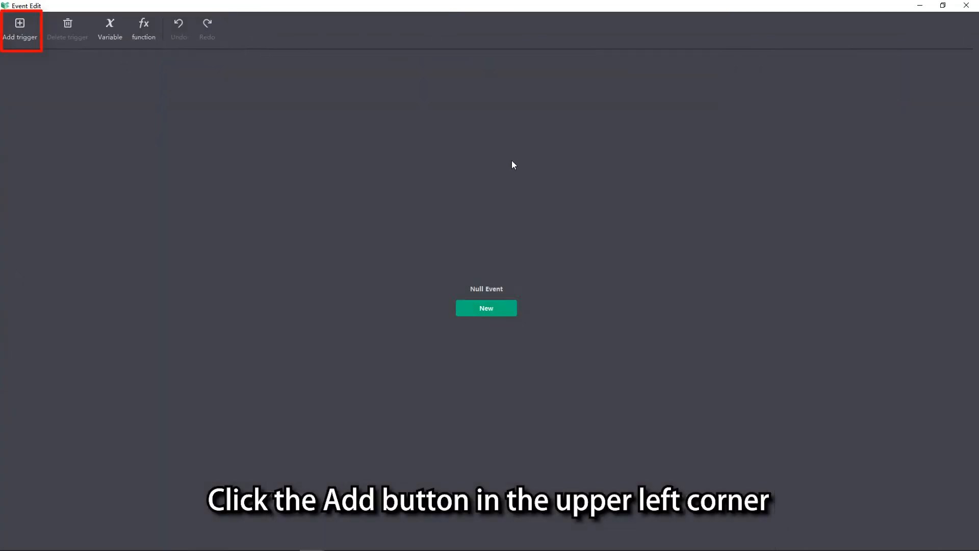
left_click(22, 32)
left_click_drag(645, 133, 717, 137)
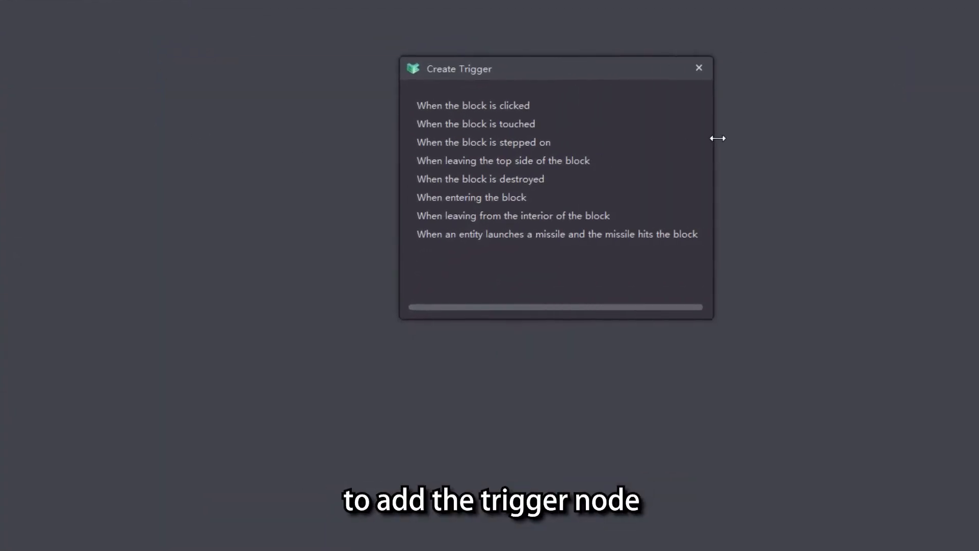
left_click(608, 162)
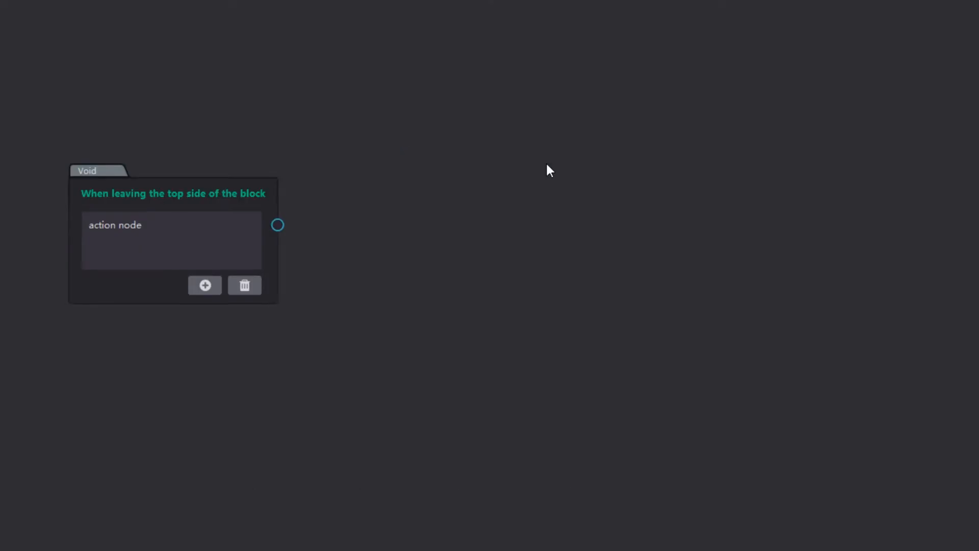
Attach a "Damage entity" action to the "When leaving the top side of the block" trigger
left_click(277, 223)
left_click(365, 262)
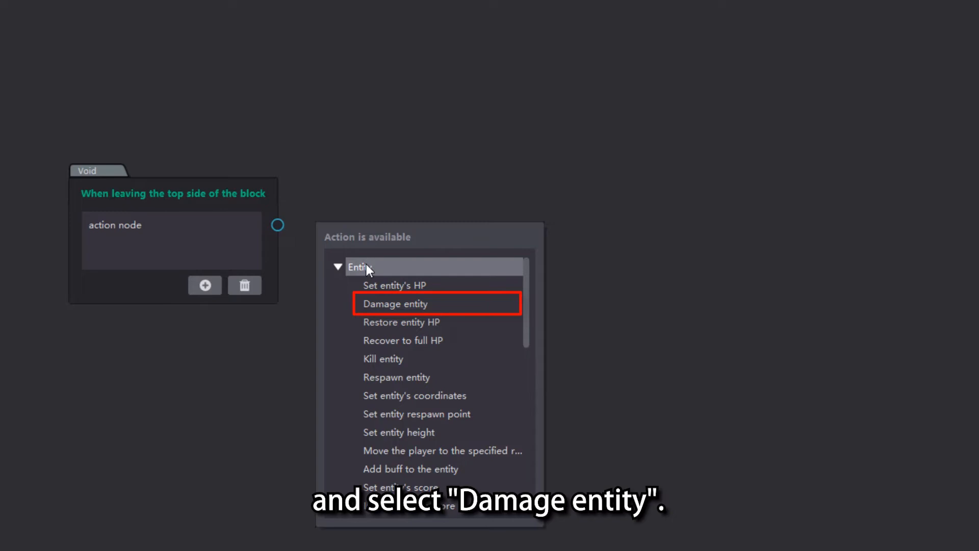
left_click(378, 303)
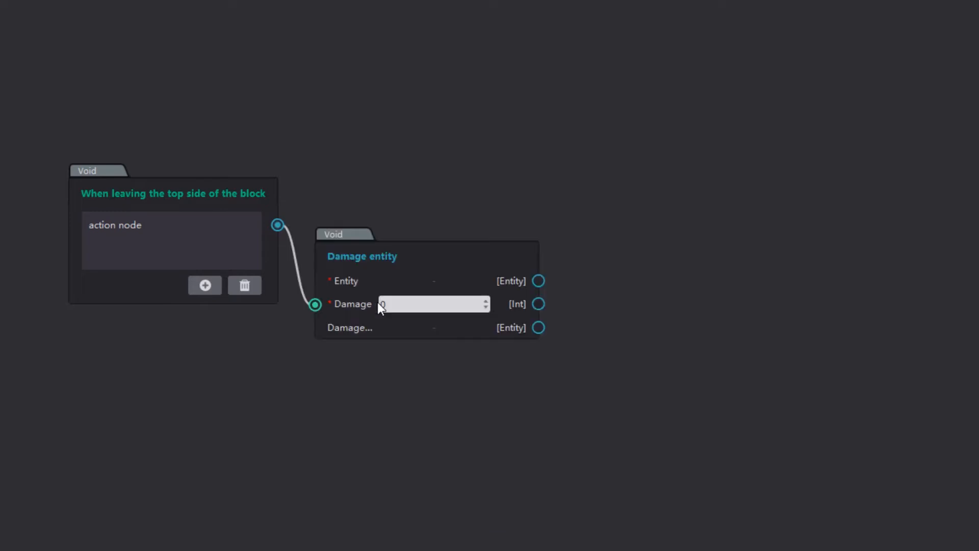
Set the damage action's Entity parameter to "The entity leaving the top side of the block" and move that node above the action
double_click(540, 280)
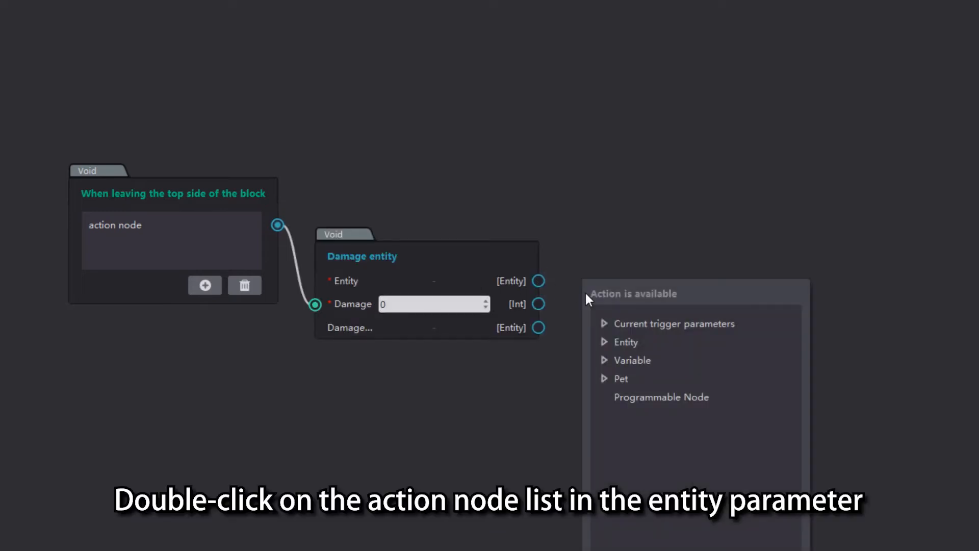
double_click(653, 321)
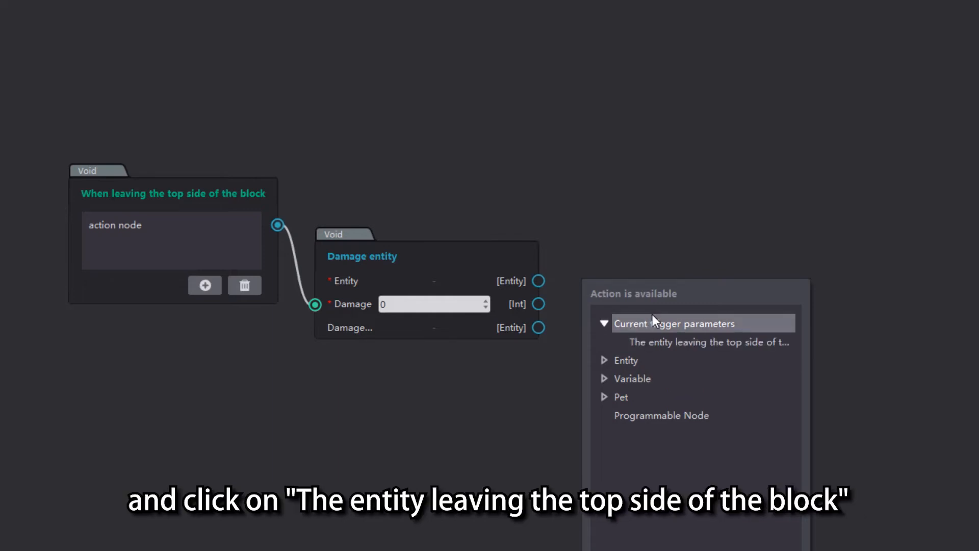
double_click(671, 339)
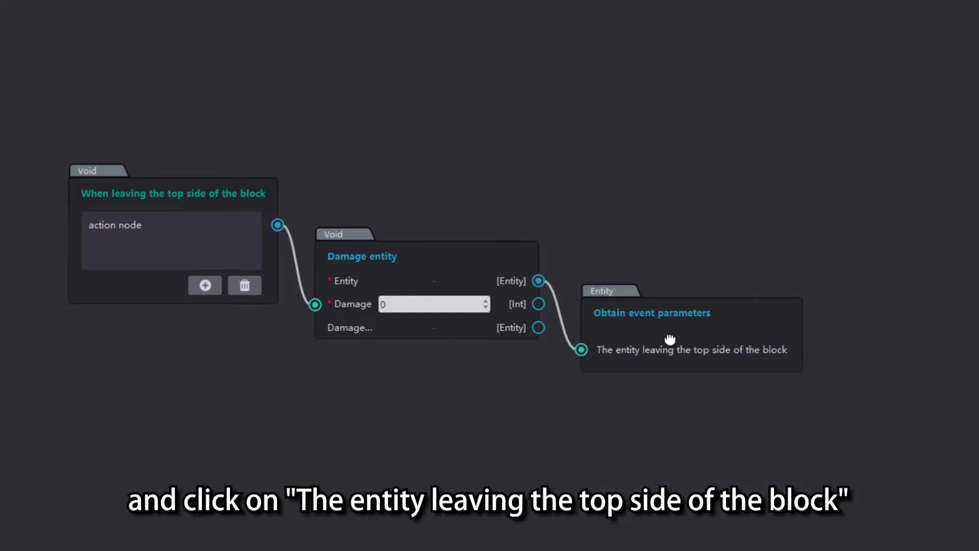
left_click_drag(617, 306, 574, 154)
Set the Damage parameter of the "Damage entity" action to 10
double_click(475, 301)
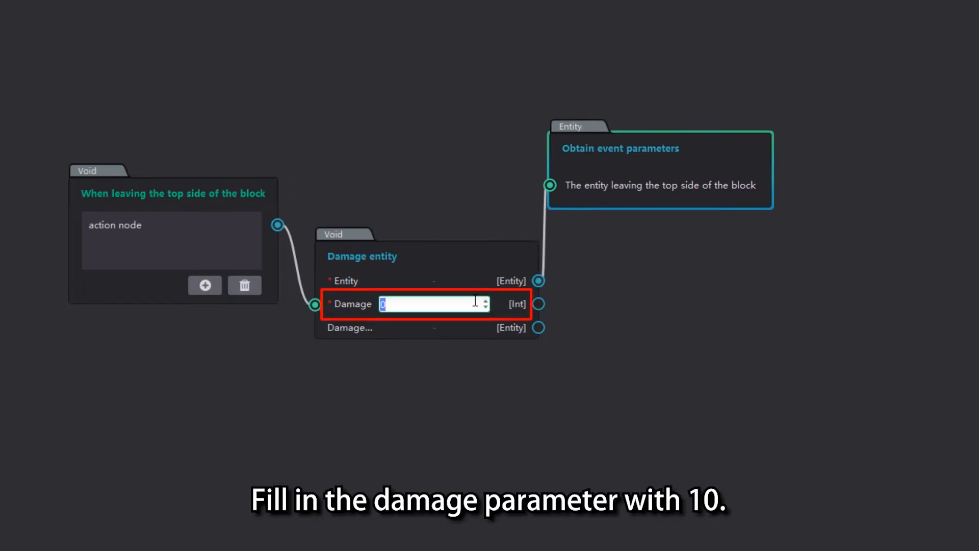
type("10")
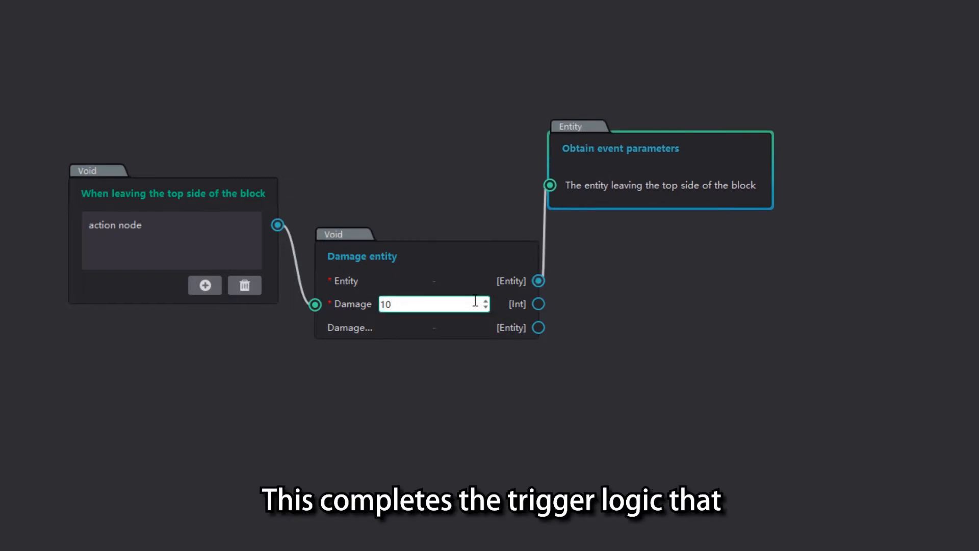
left_click(656, 322)
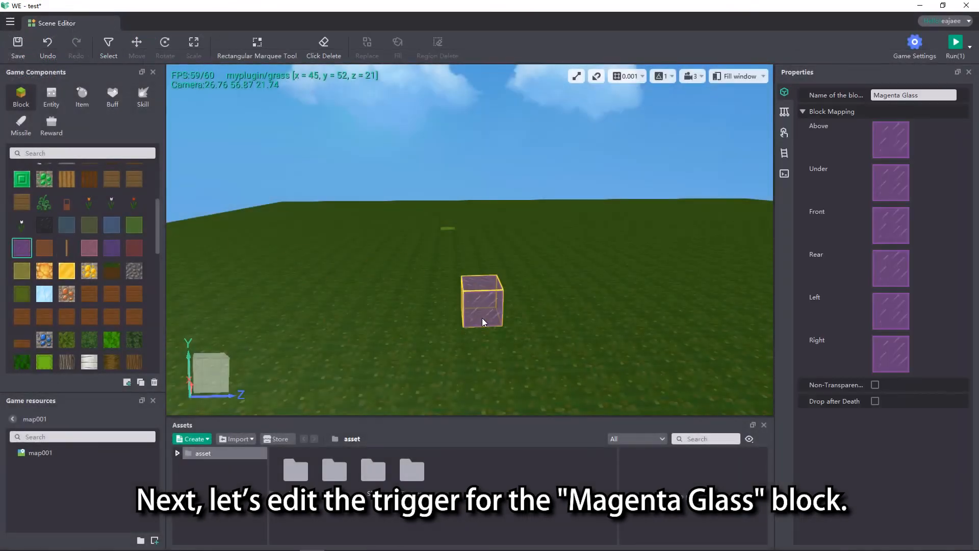
Place a Magenta Glass block on the grass and add a "When the block is destroyed" trigger to it
left_click(482, 317)
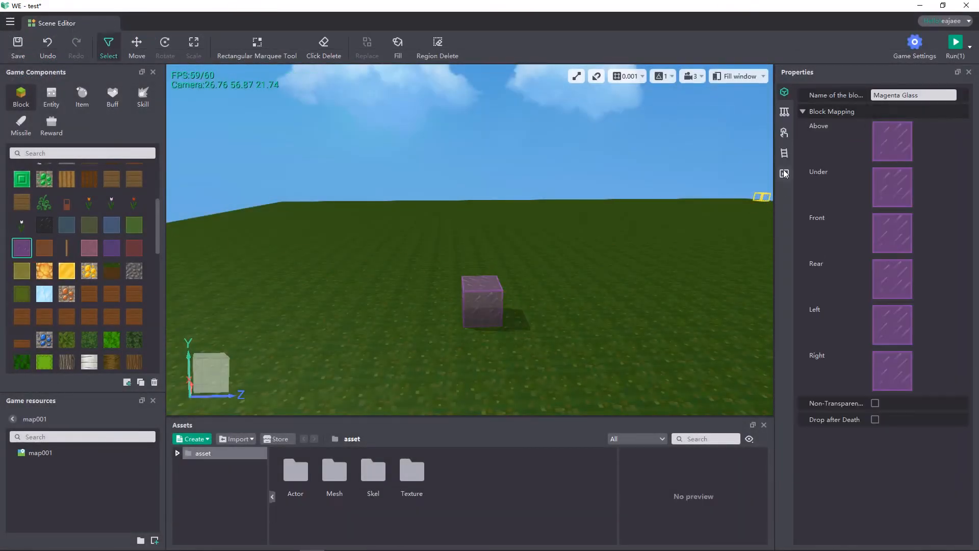
left_click(783, 174)
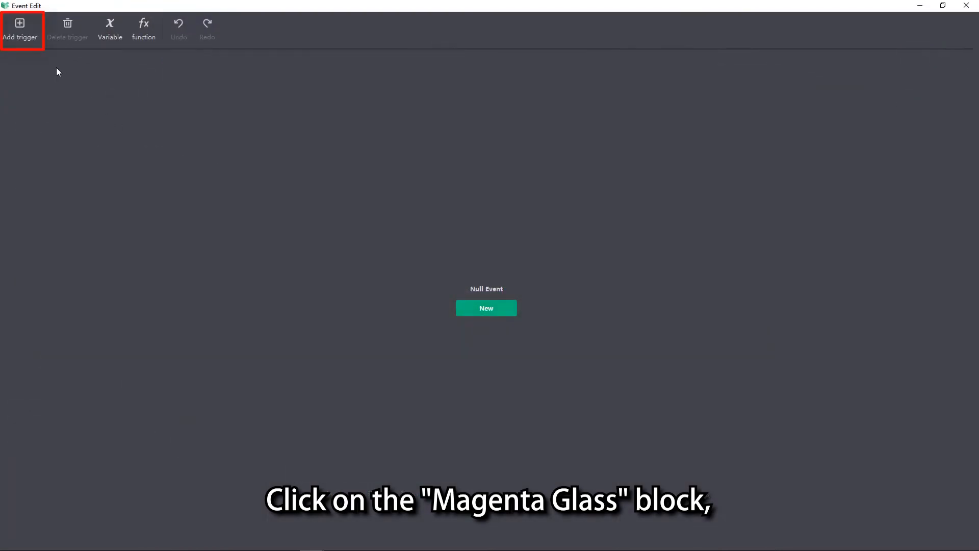
left_click(27, 37)
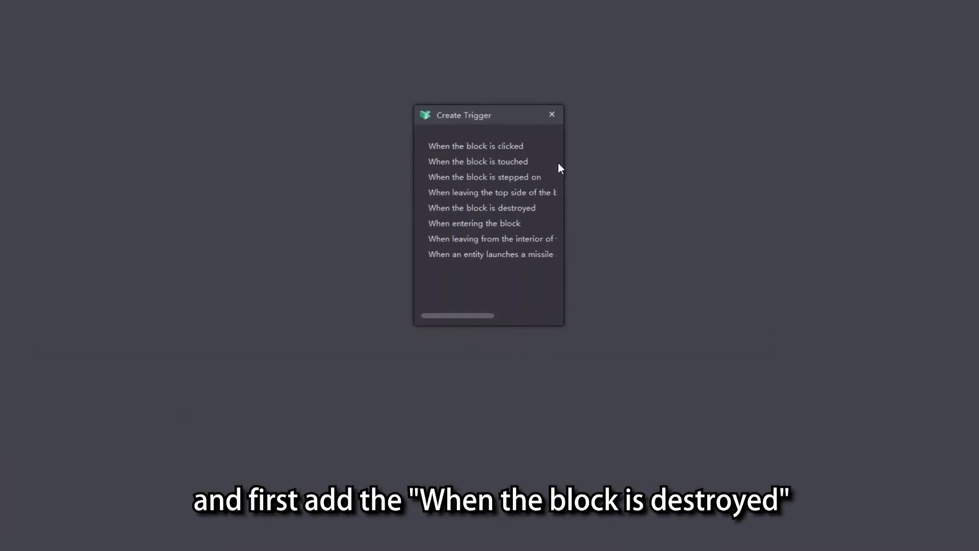
left_click_drag(564, 163, 752, 161)
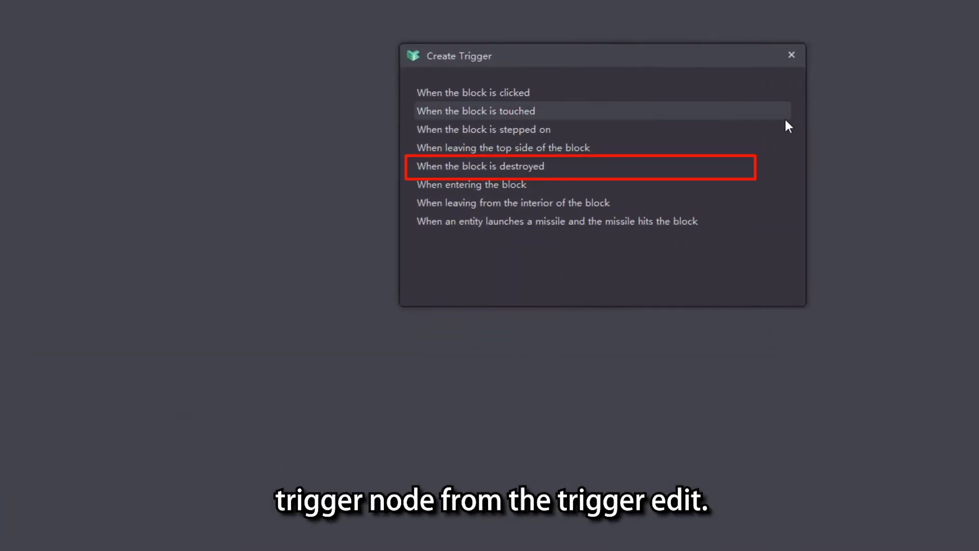
left_click(607, 165)
Attach an "Add buff to the entity" action to the "When the block is destroyed" trigger
left_click(228, 212)
left_click(312, 254)
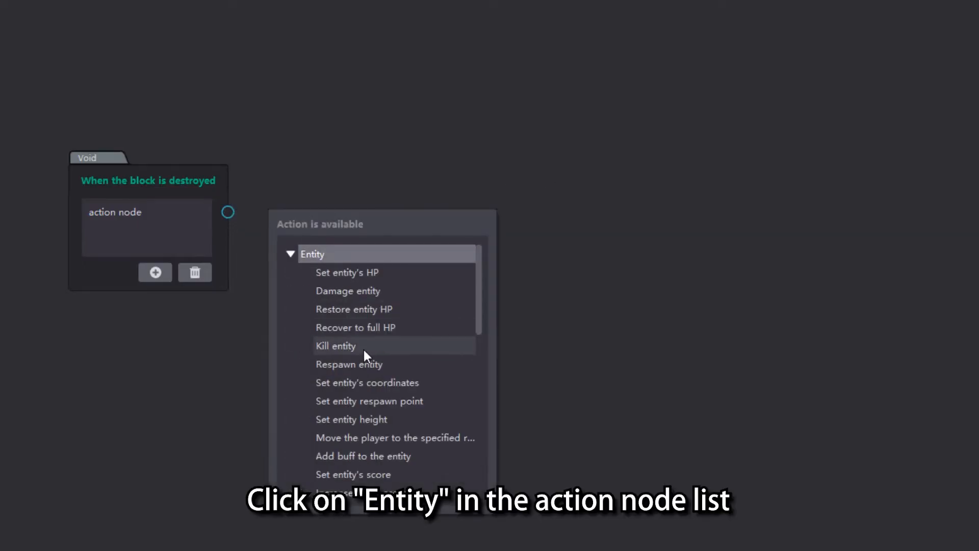
scroll(364, 354, "down", 1)
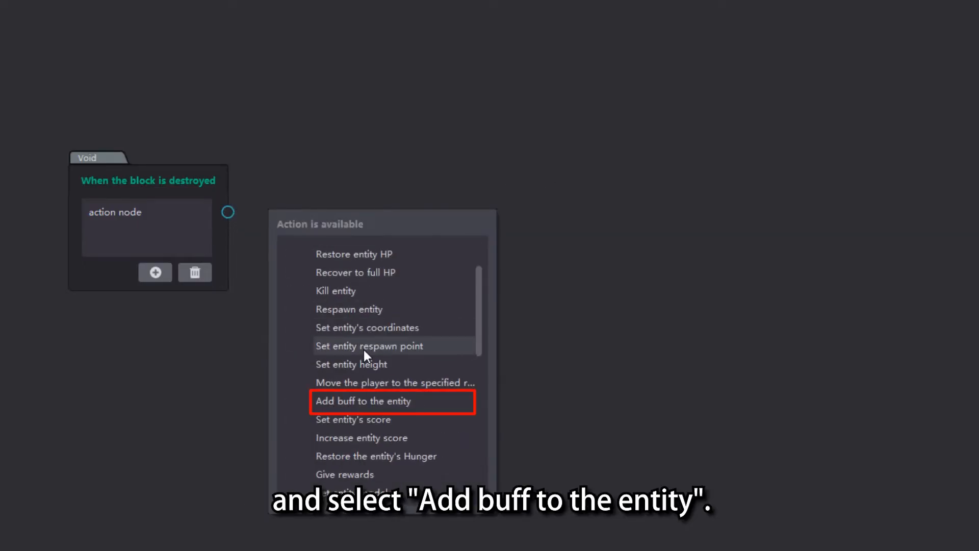
left_click(376, 405)
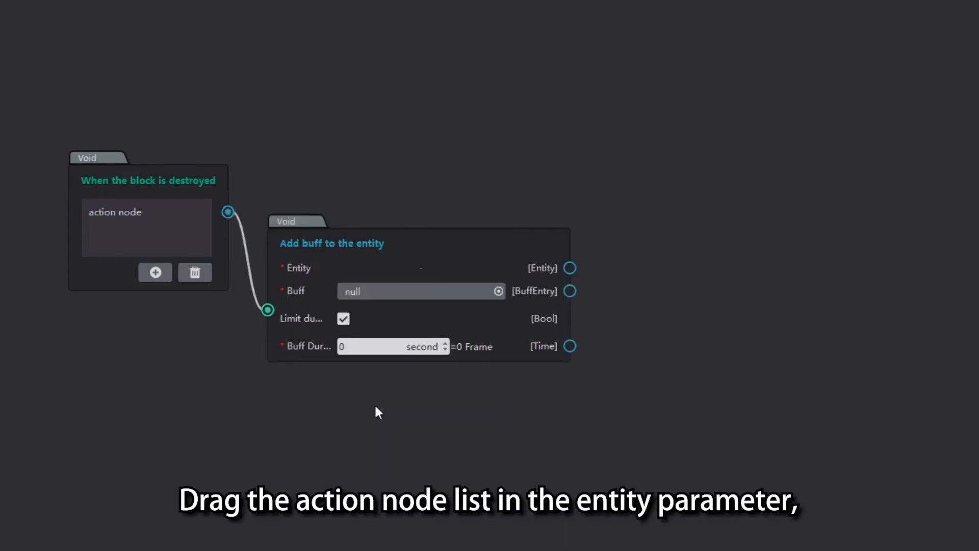
Set the buff action's Entity parameter to the current trigger parameter "The entity that destorys a block"
left_click_drag(570, 267, 681, 182)
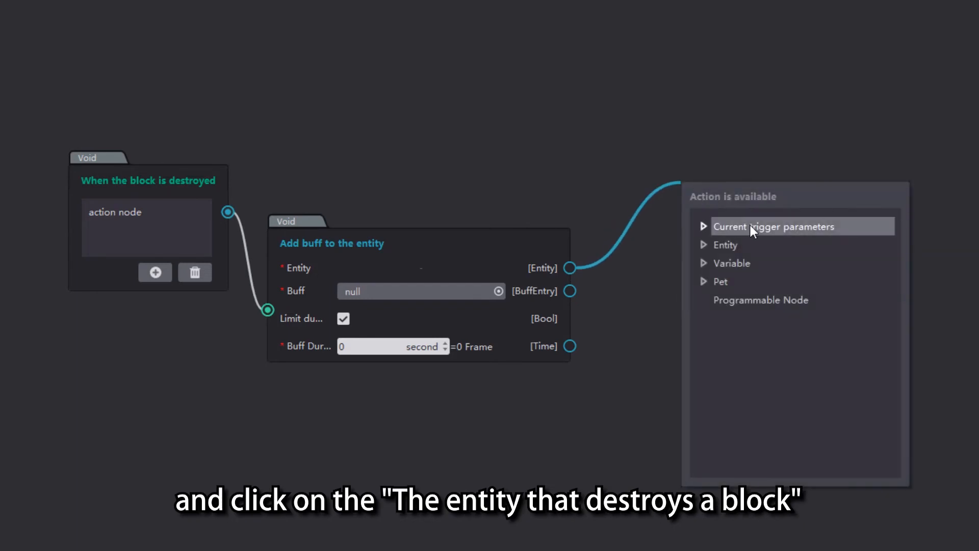
left_click(750, 226)
left_click(773, 245)
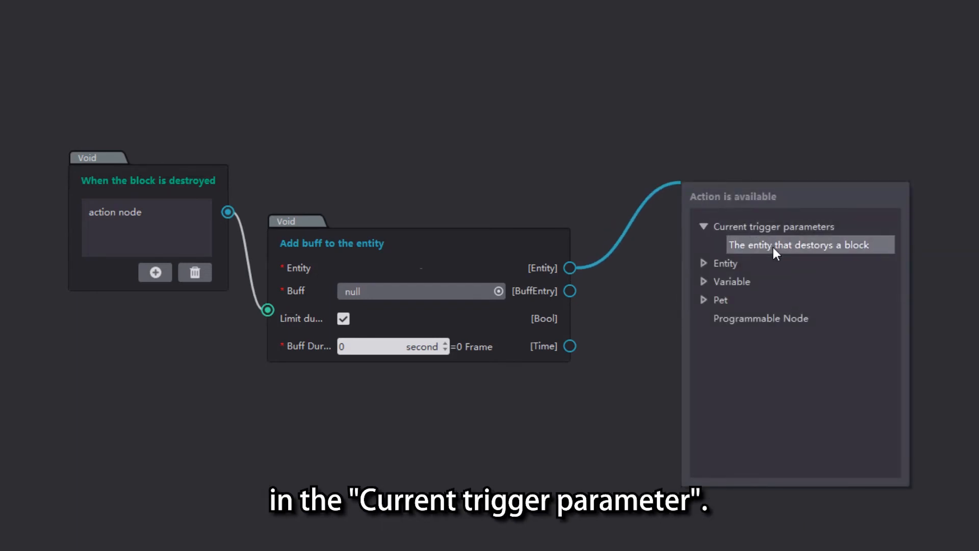
left_click(773, 246)
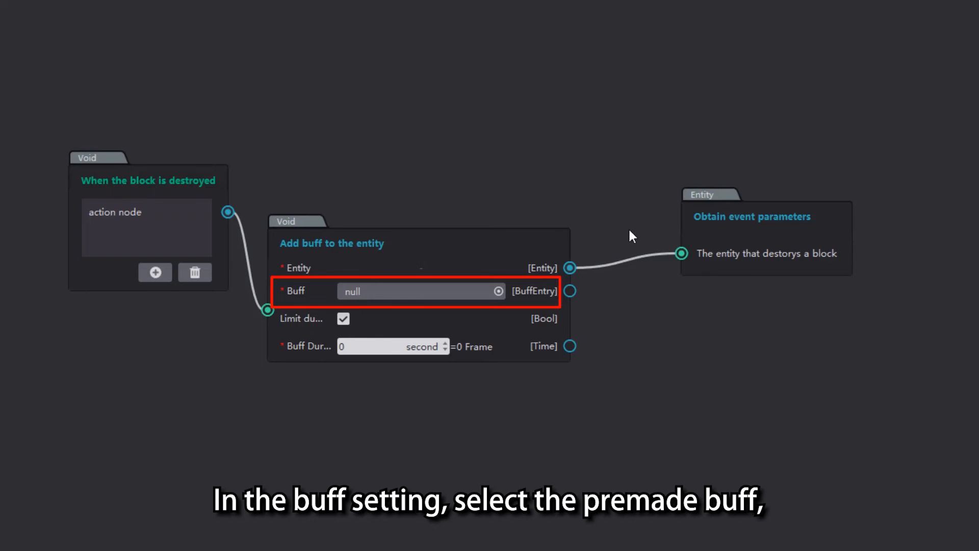
Set the action's Buff parameter to the premade "buff" and turn off the buff's duration limit
left_click(461, 295)
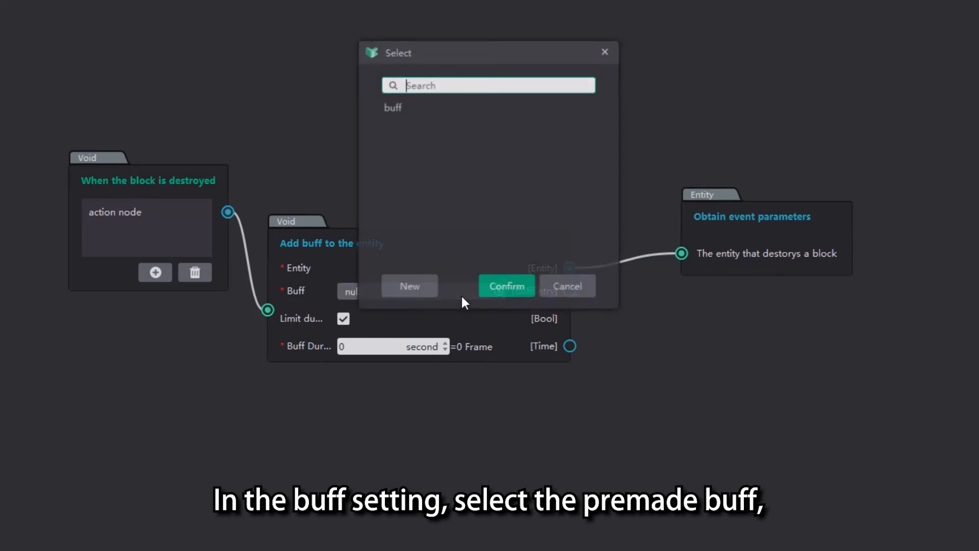
double_click(415, 108)
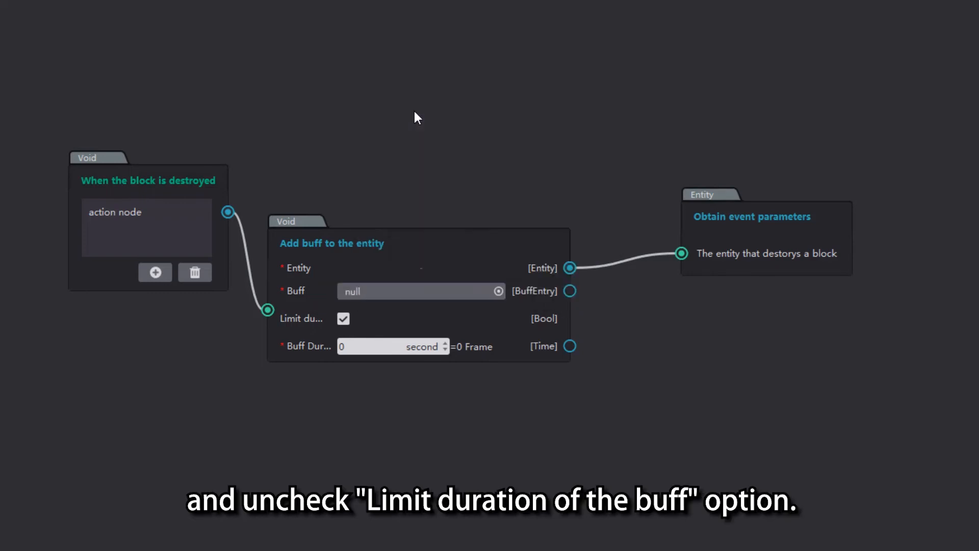
left_click(343, 318)
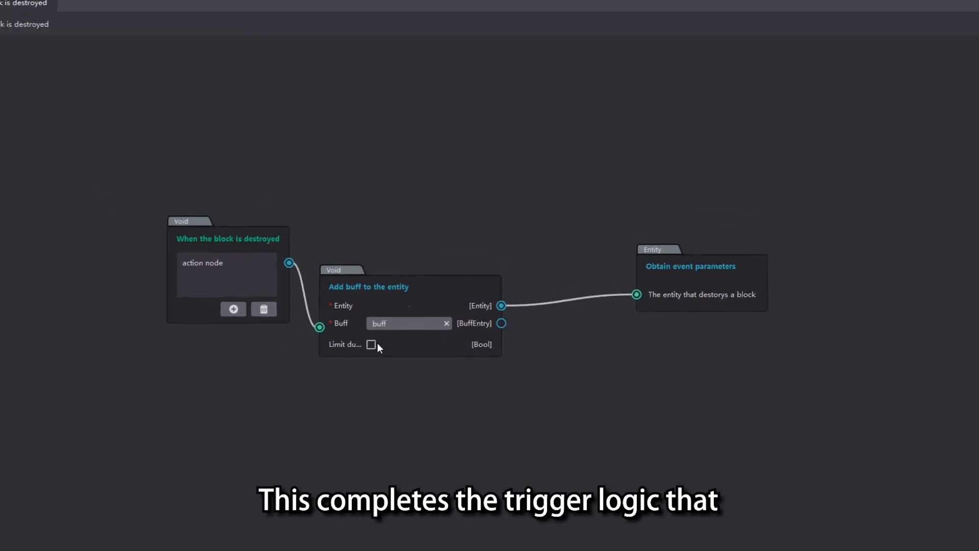
left_click_drag(645, 258, 542, 265)
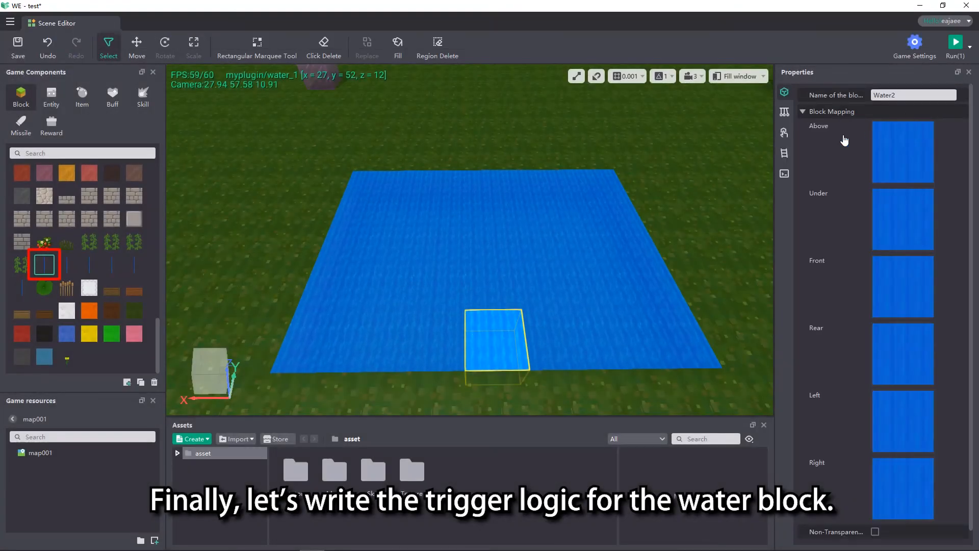
Add a "When entering the block" trigger to the Water2 block
left_click(785, 174)
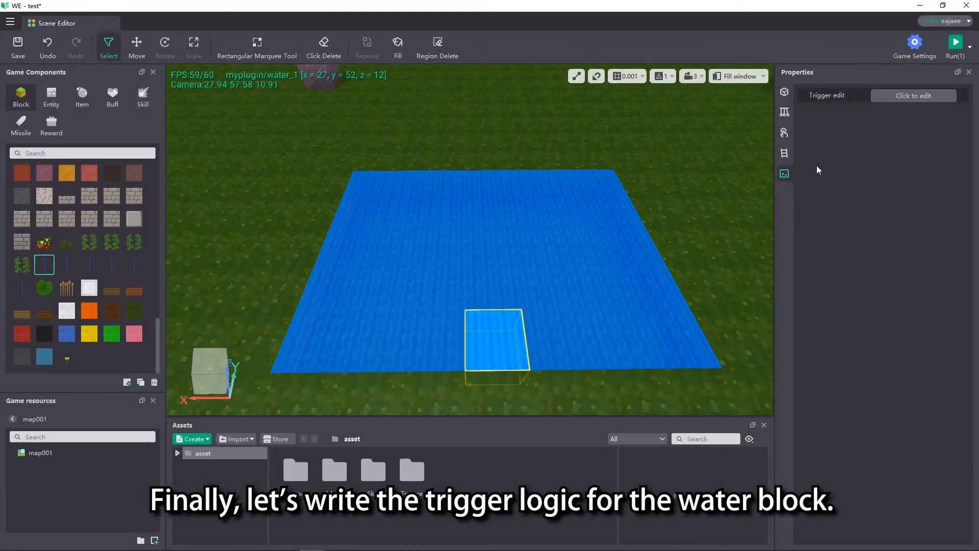
left_click(933, 97)
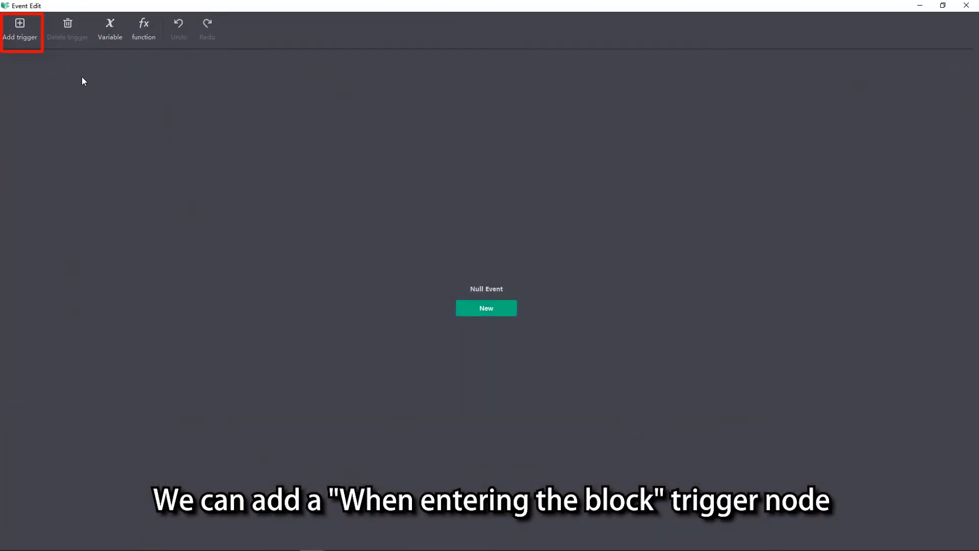
left_click(25, 40)
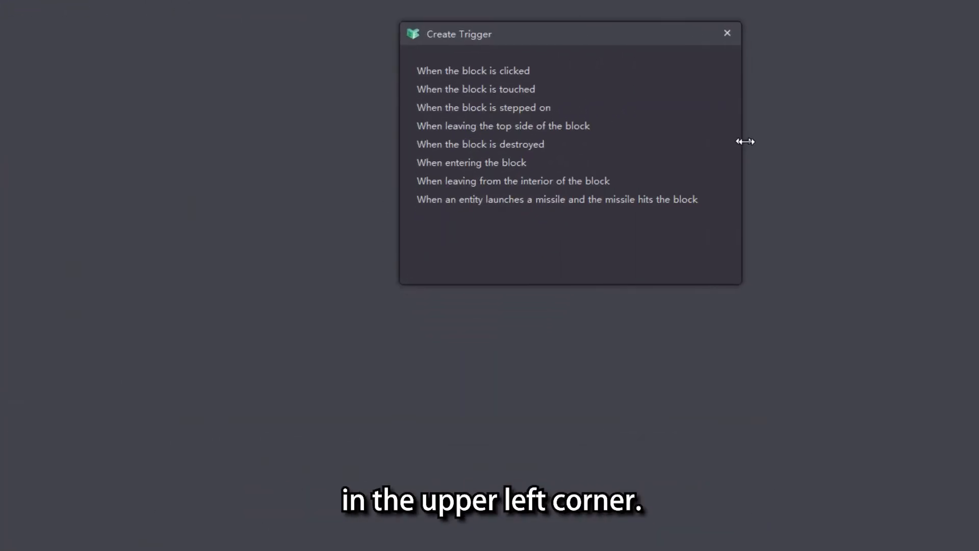
left_click(575, 163)
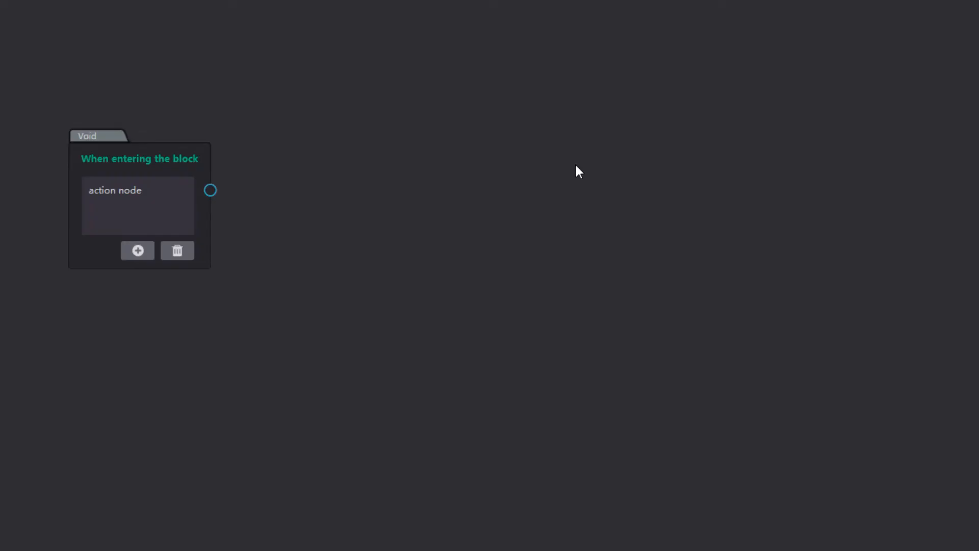
Attach a "Kill entity" action to the "When entering the block" trigger
left_click_drag(213, 192, 262, 209)
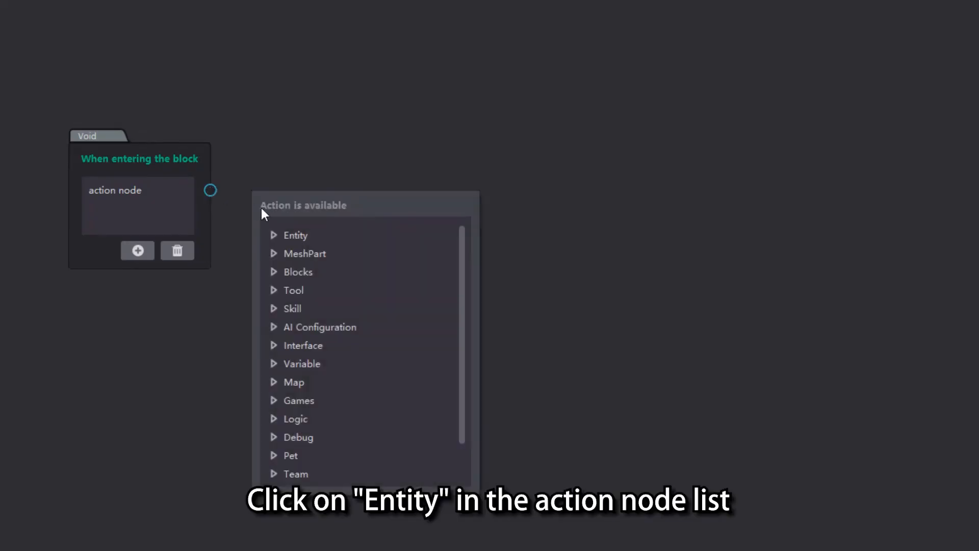
left_click(298, 234)
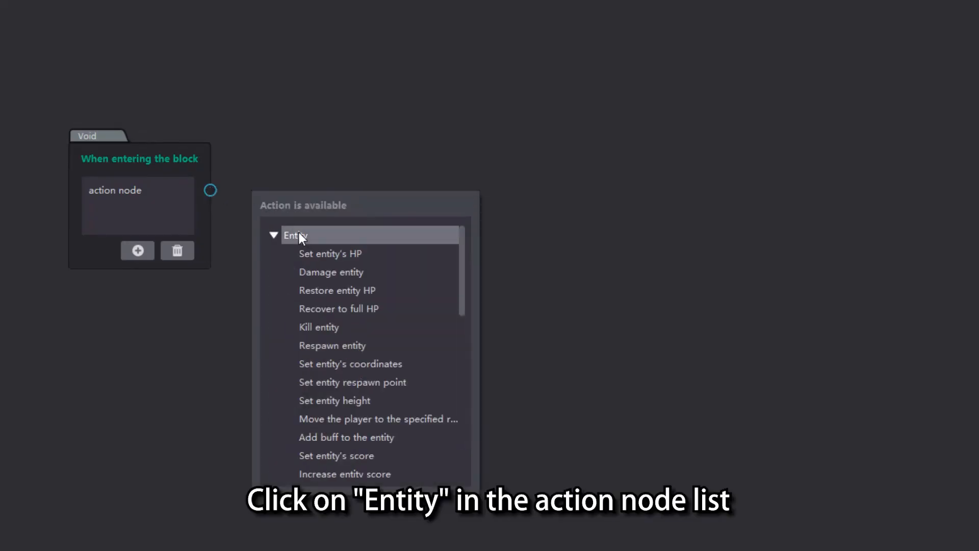
left_click(316, 329)
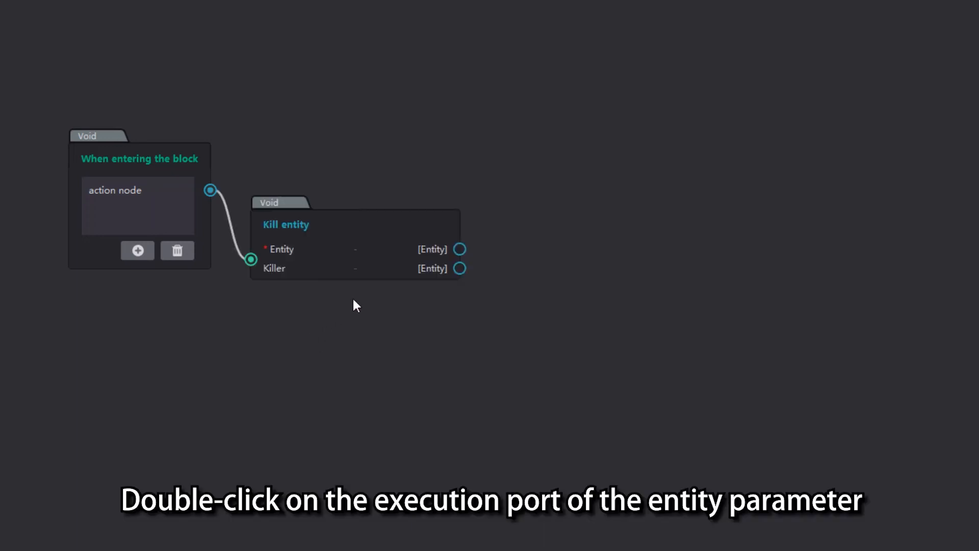
Set the kill action's Entity parameter to "The entity that has entered the block" and move that node up beside the action
double_click(458, 249)
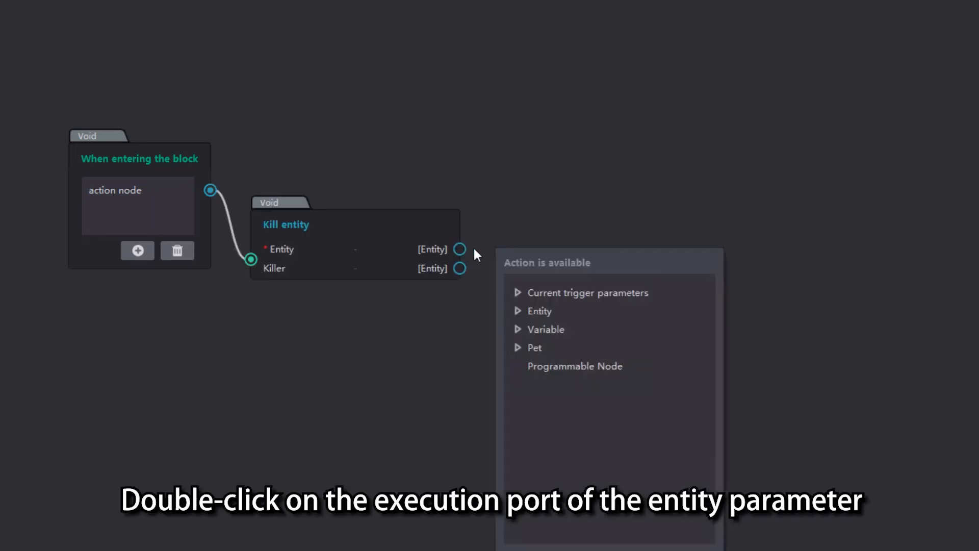
left_click(537, 289)
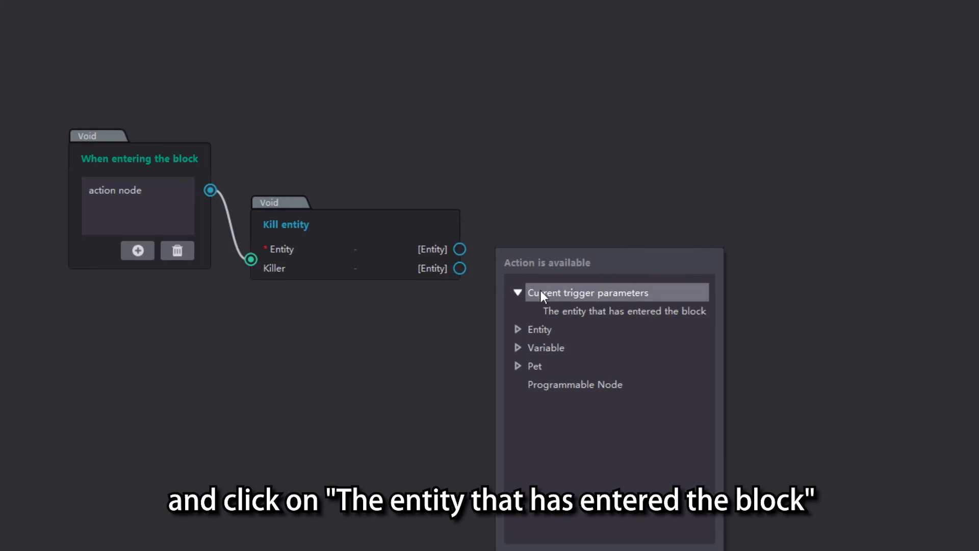
double_click(554, 312)
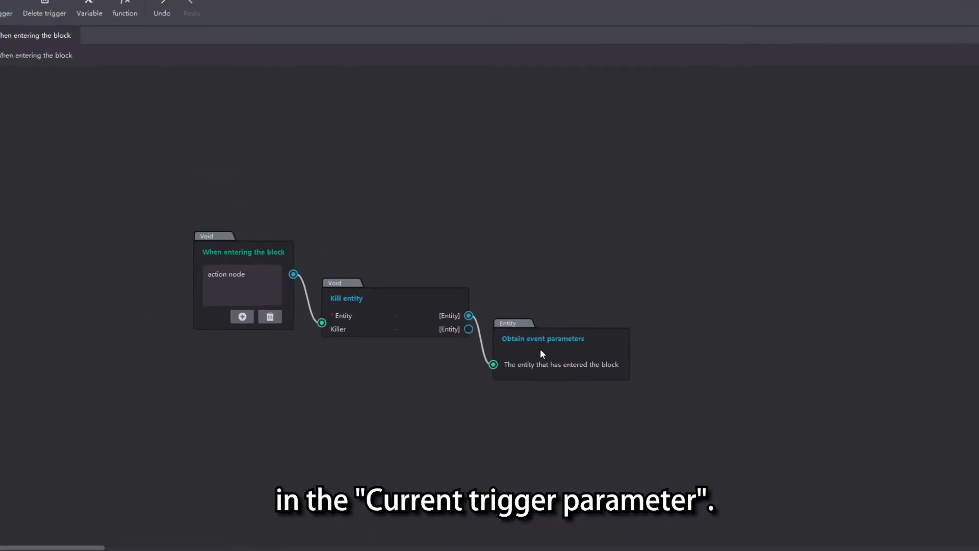
left_click_drag(543, 331, 549, 276)
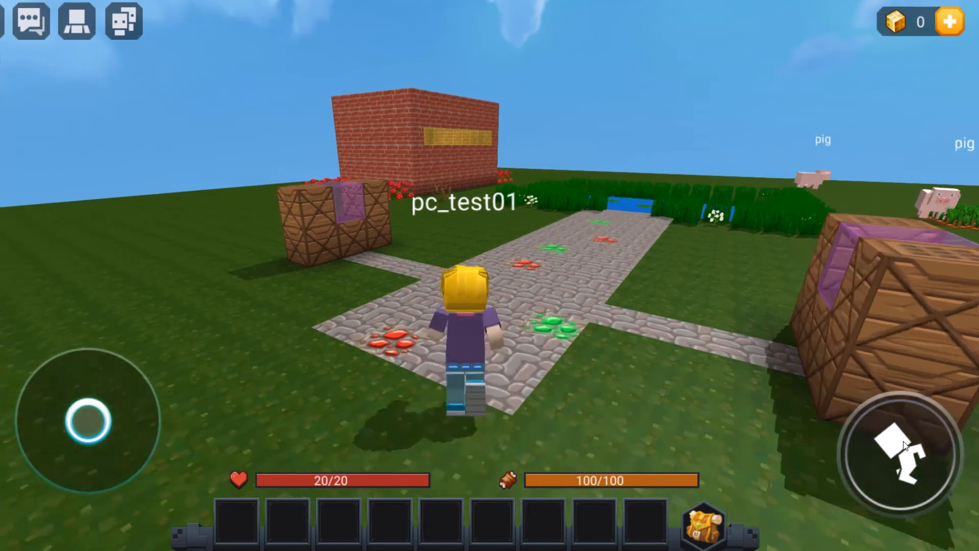
Playtest the map by running the character past the brick building and across the stone path with the ore blocks
key("w")
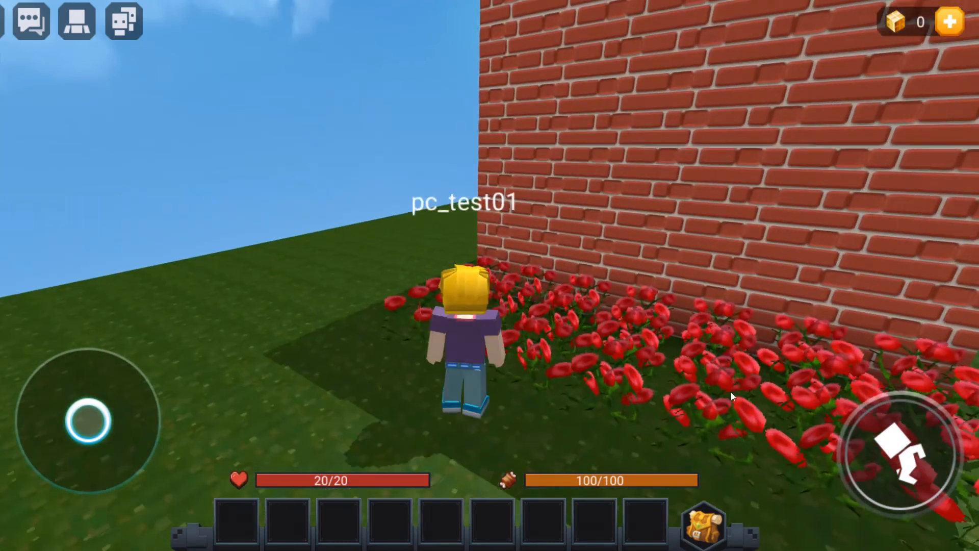
key("w")
left_click_drag(730, 390, 899, 384)
key("w")
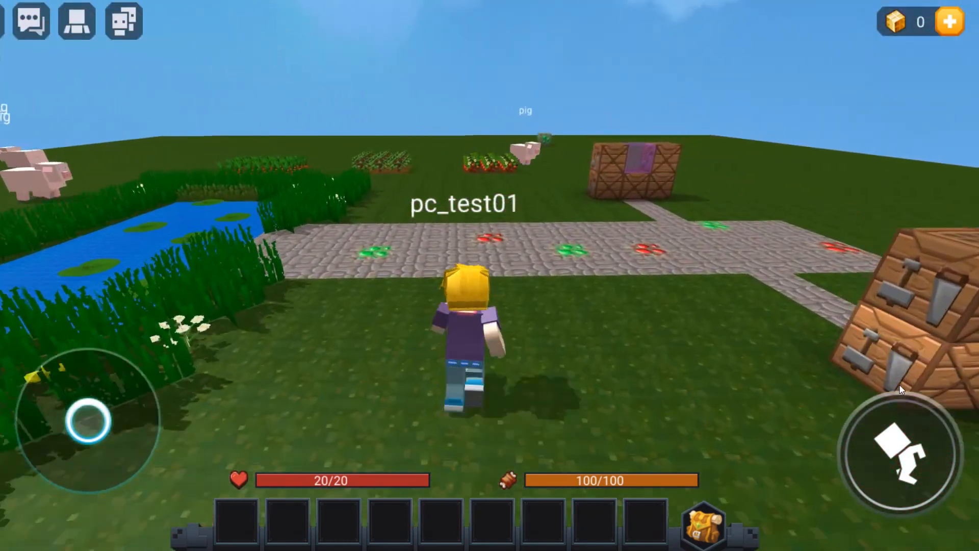
key("w")
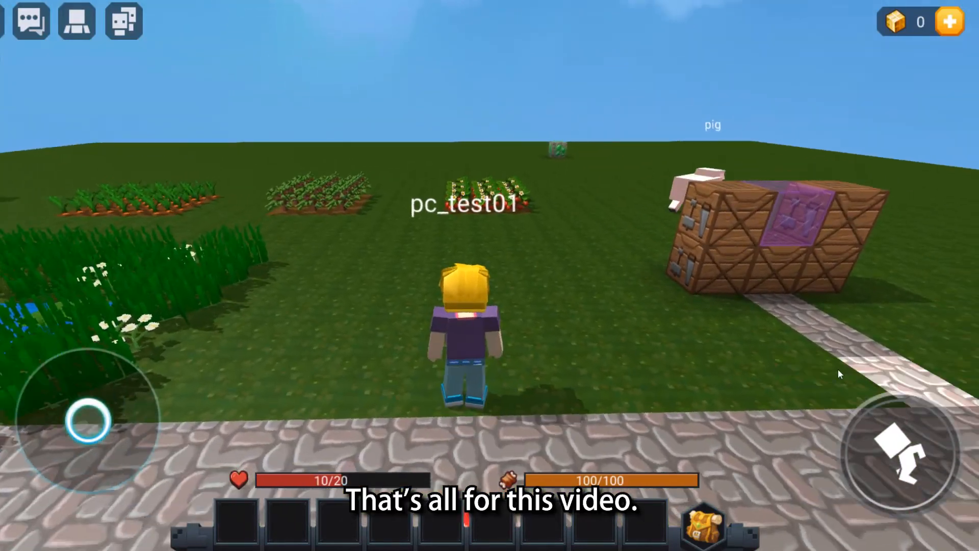
Run the character to the wooden crates and destroy the Magenta Glass between them to test the buff trigger
key("w")
left_click_drag(839, 370, 912, 377)
left_click_drag(747, 363, 550, 288)
left_click(485, 270)
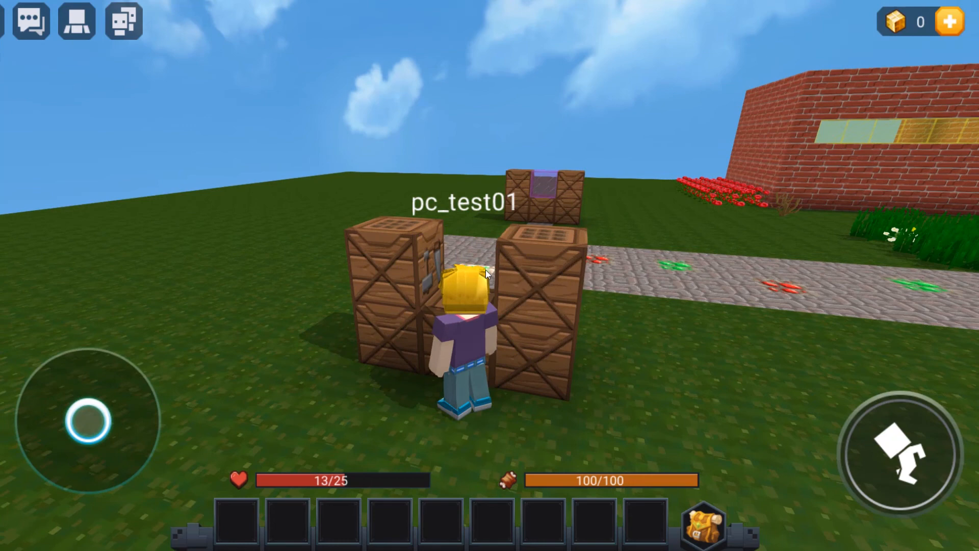
Run the character around the crates and into the pond to test the water block's kill trigger
key("a")
key("w")
key("d")
mouse_move(466, 249)
left_mouse_down()
mouse_move(806, 262)
mouse_move(450, 255)
mouse_move(466, 254)
left_mouse_up()
key("w")
key("w")
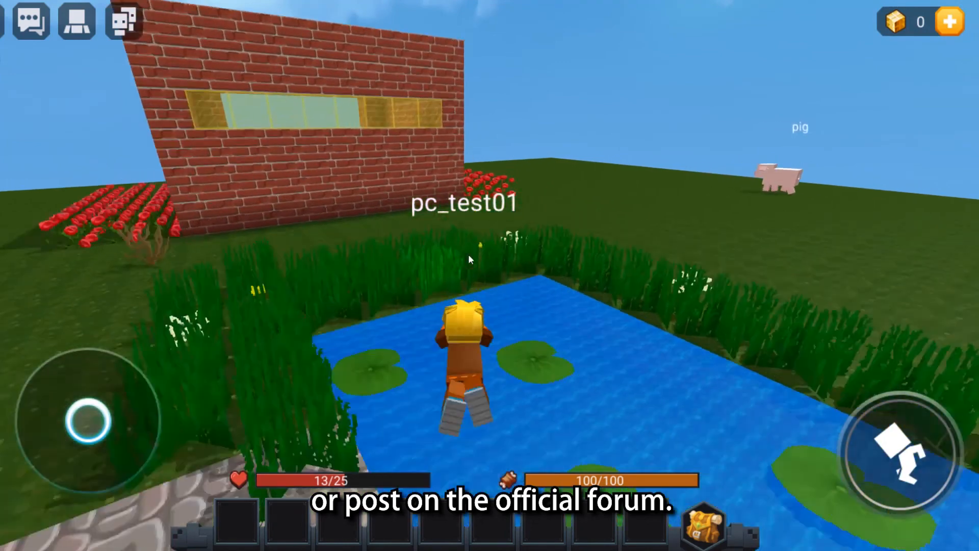